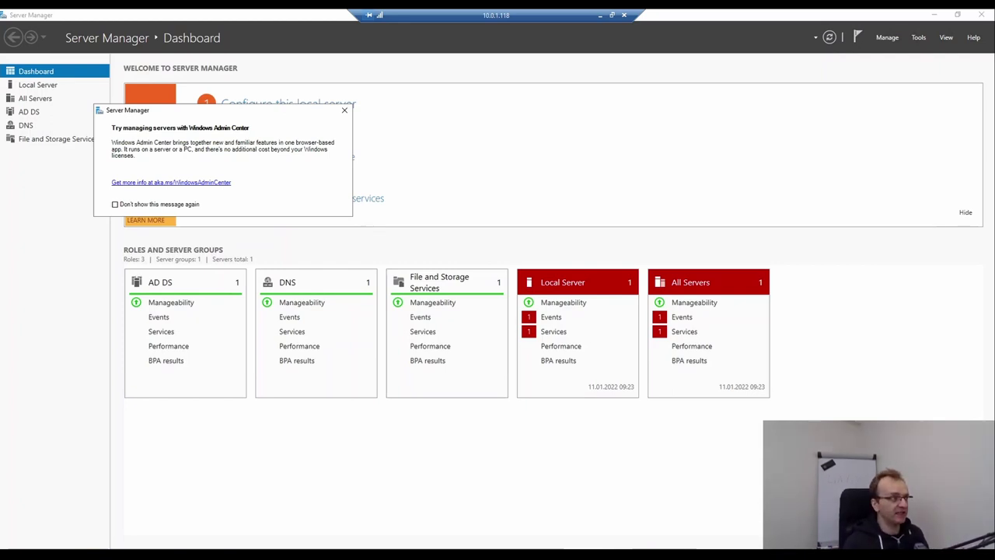
# Dismiss the Windows Admin Center message in Server Manager
pyautogui.click(345, 114)
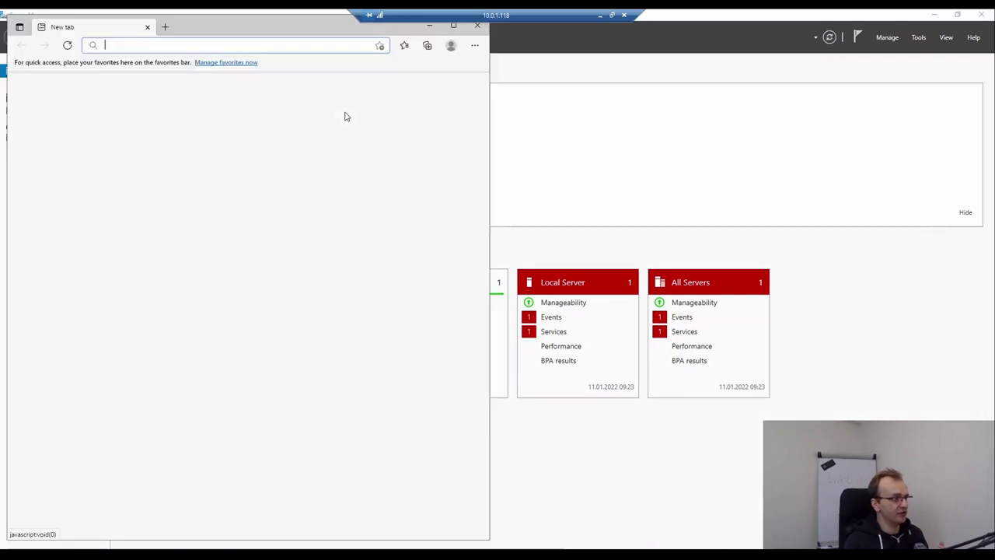
pyautogui.click(732, 189)
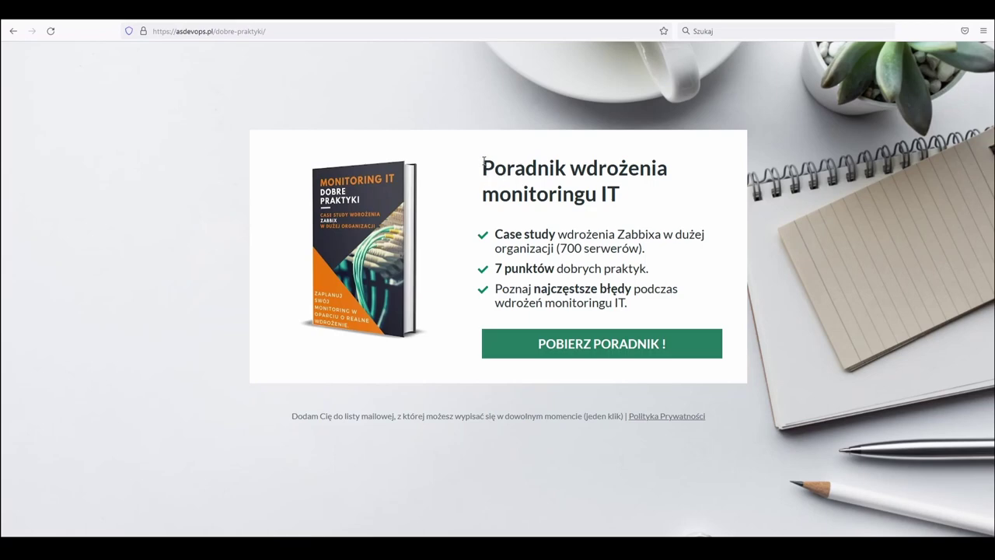
pyautogui.moveTo(482, 160); pyautogui.dragTo(650, 204)
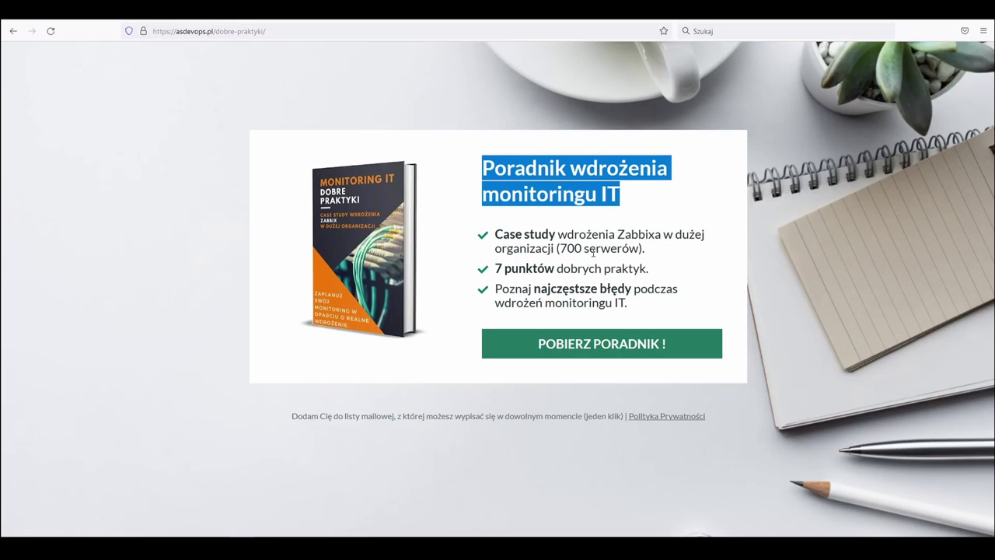
pyautogui.click(648, 203)
pyautogui.moveTo(481, 232); pyautogui.dragTo(637, 316)
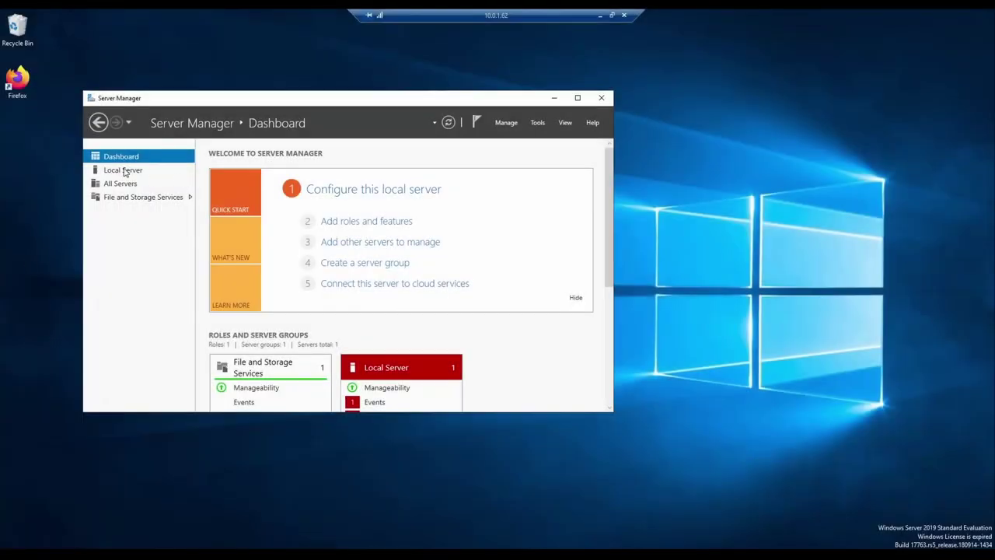
# Show the Local Server page in Server Manager on the 10.0.1.62 server and on the 10.0.1.118 domain controller
pyautogui.click(114, 170)
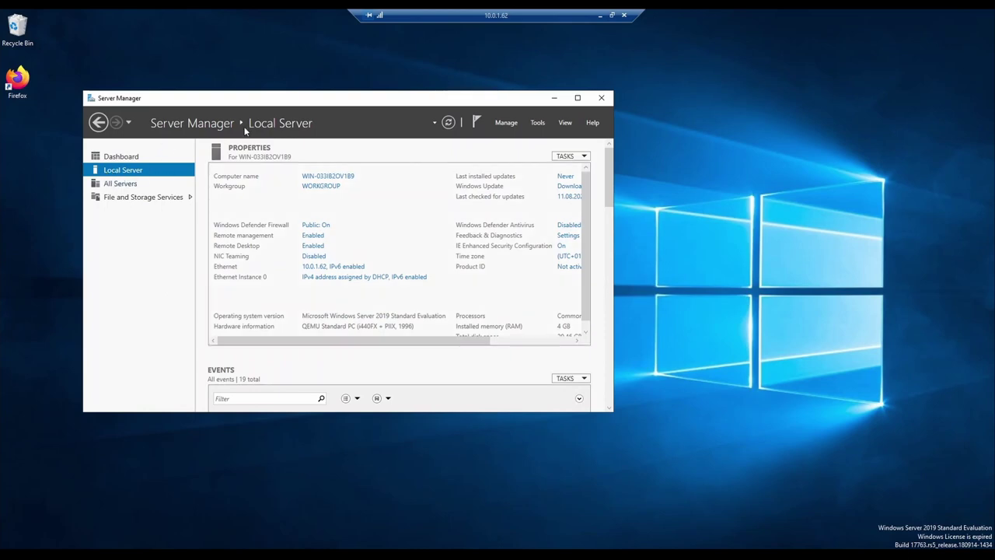
pyautogui.click(334, 190)
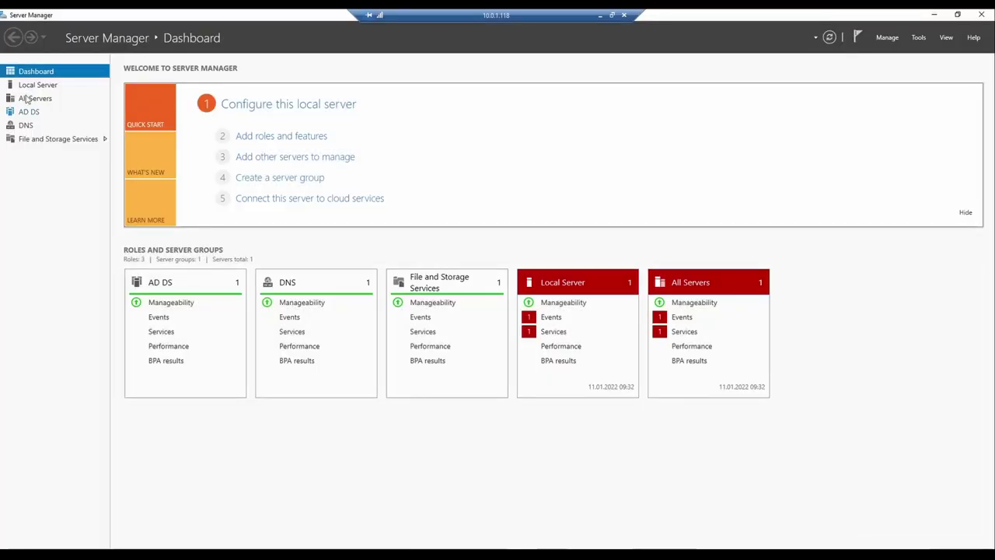
pyautogui.click(47, 87)
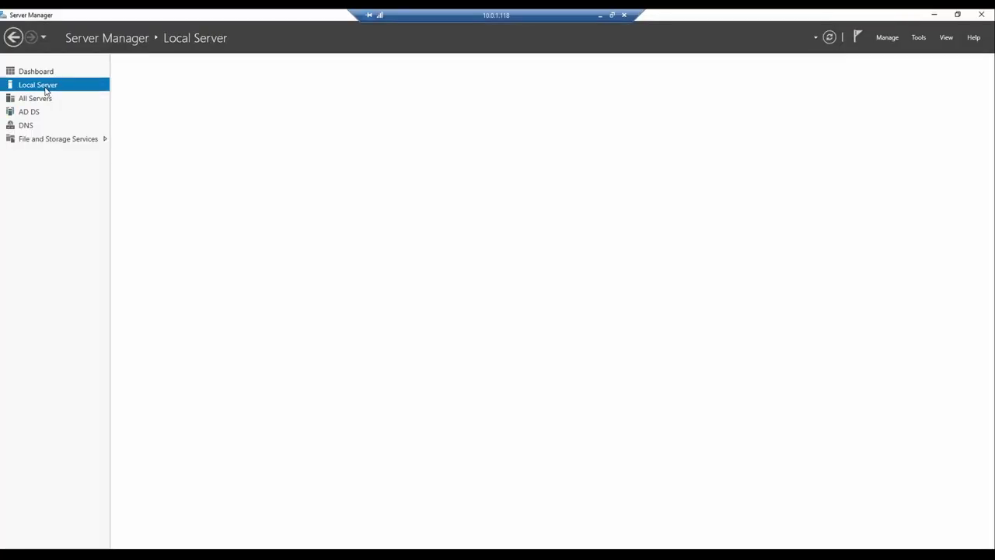
# Open Active Directory Users and Computers for the AD DS server on 10.0.1.118 and select the grupadm.local domain
pyautogui.click(31, 115)
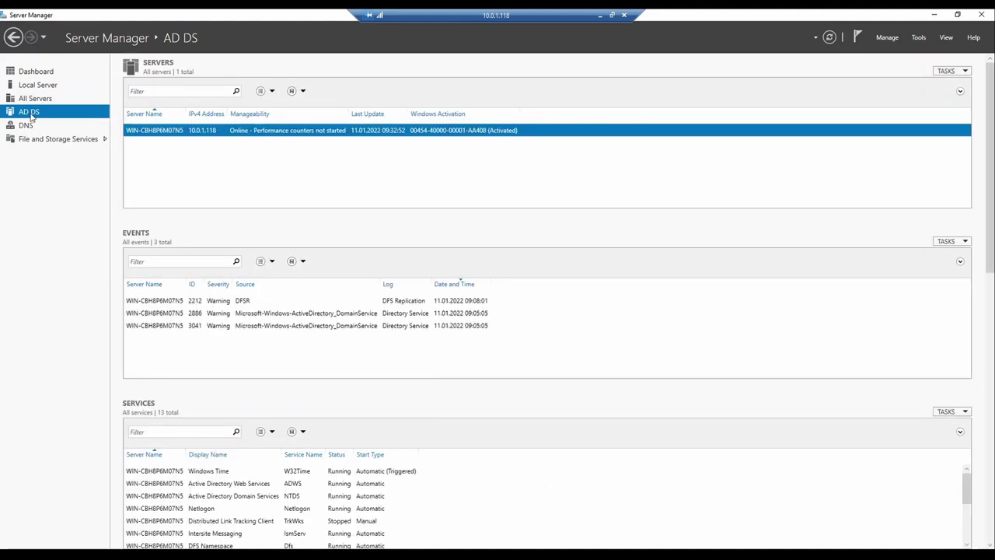
pyautogui.rightClick(143, 132)
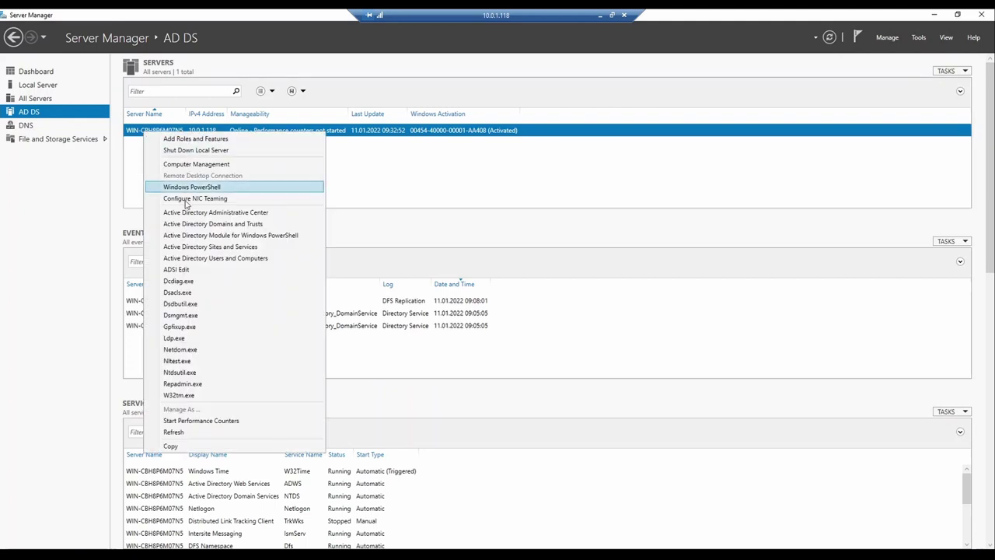
pyautogui.click(133, 134)
pyautogui.rightClick(134, 134)
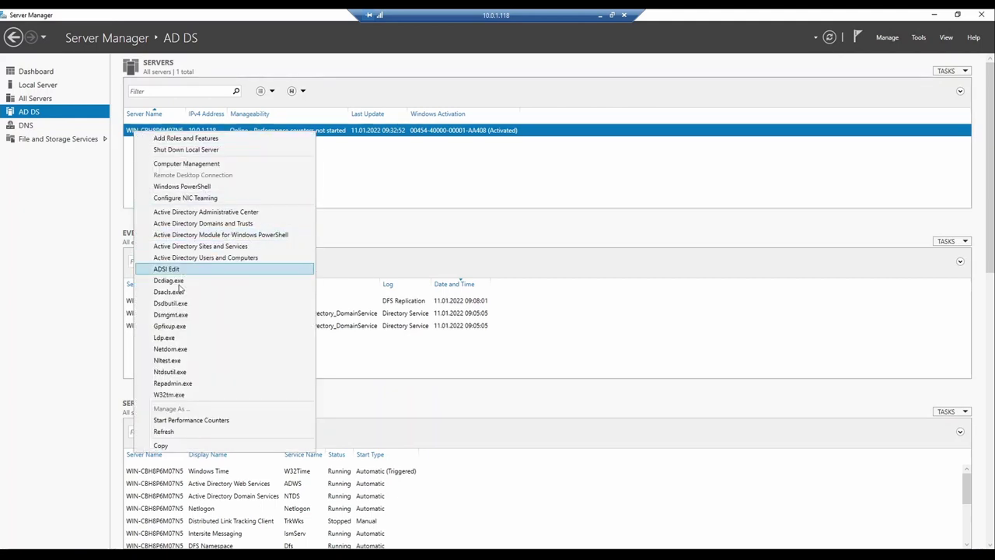
pyautogui.click(444, 134)
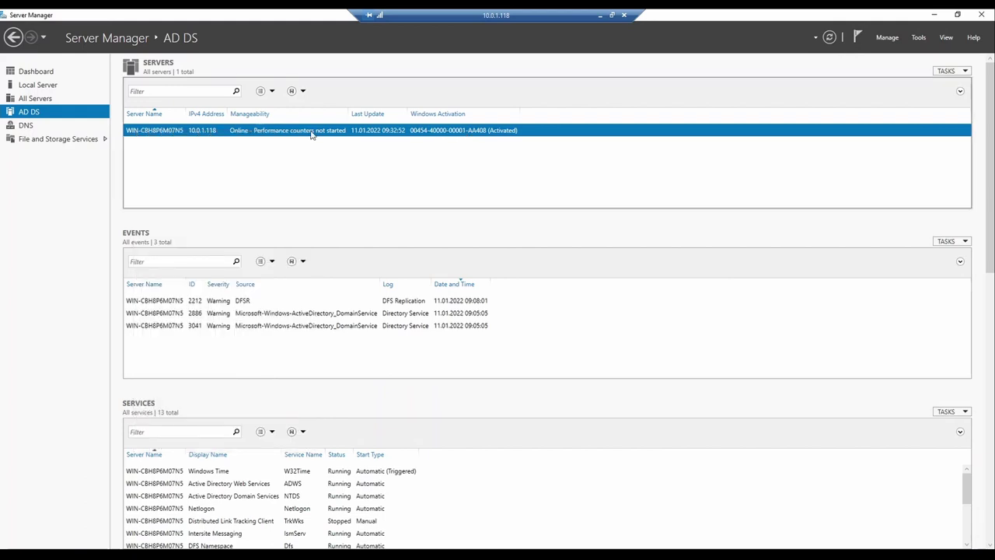
pyautogui.rightClick(159, 129)
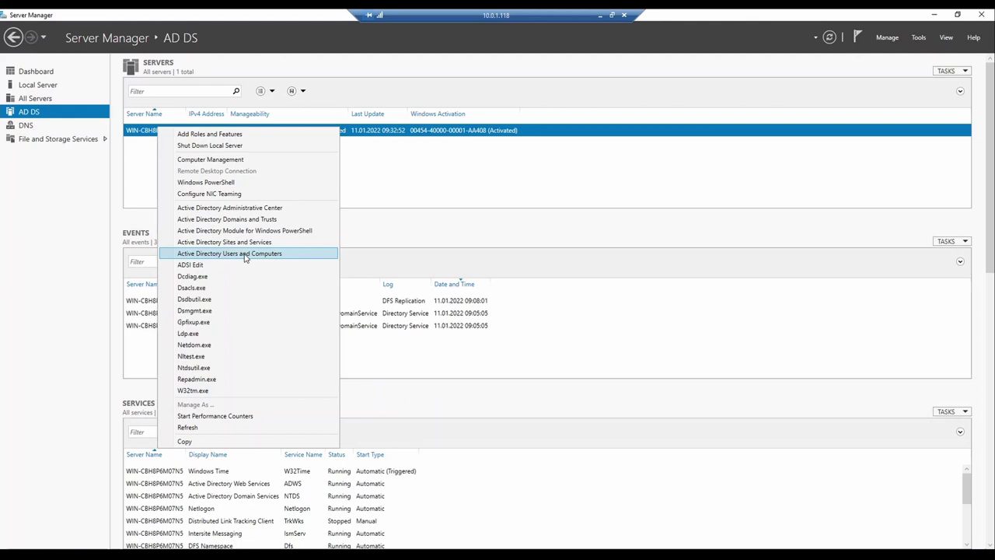
pyautogui.rightClick(147, 136)
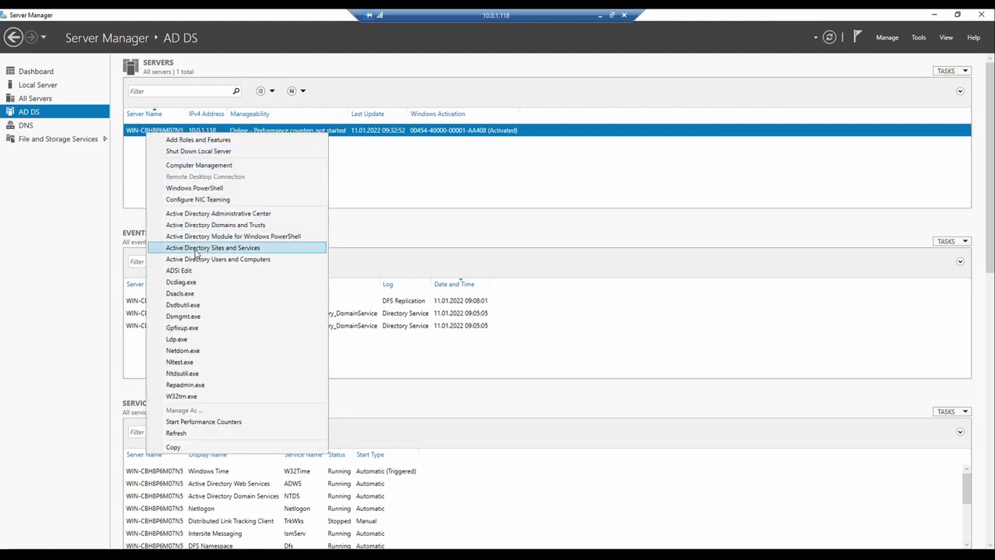
pyautogui.click(263, 260)
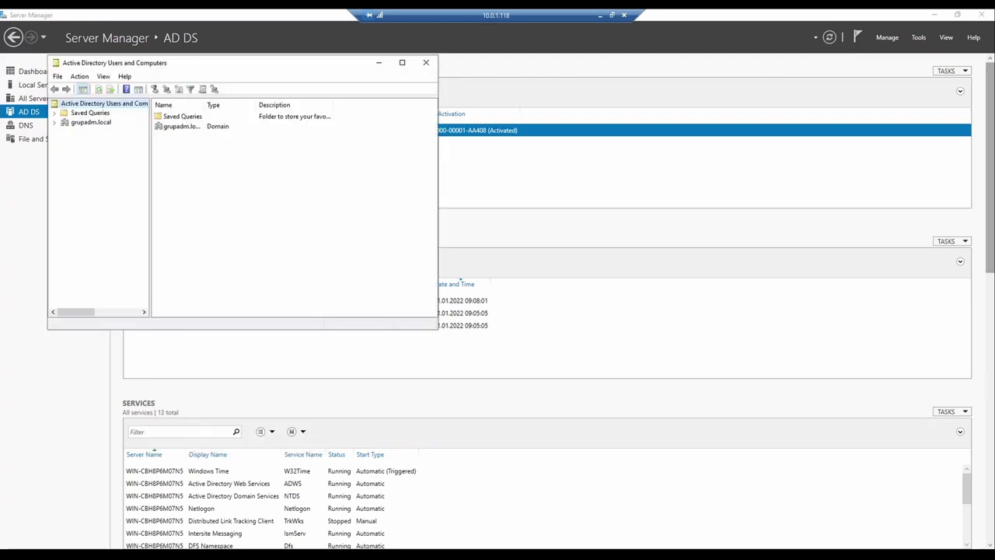
pyautogui.click(94, 123)
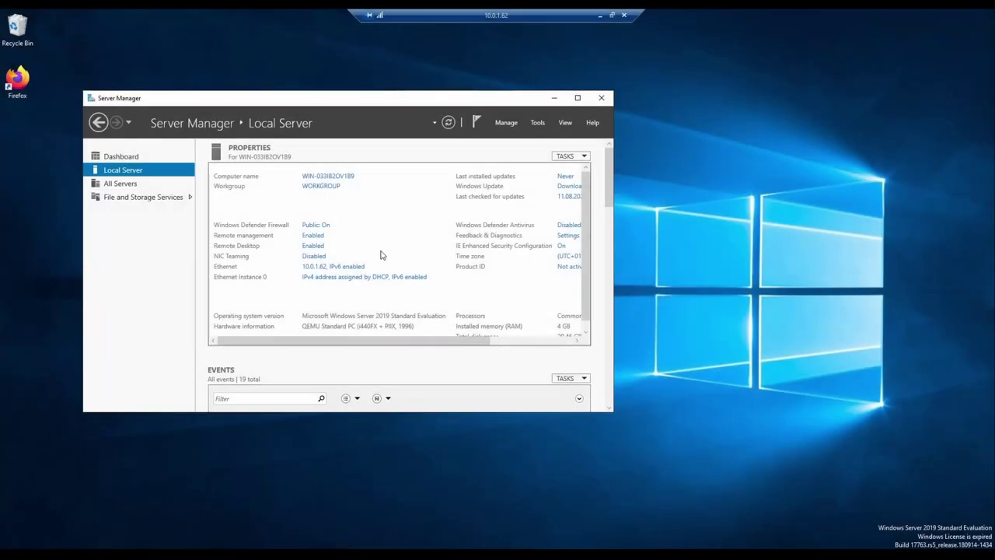
# On the 10.0.1.62 server, open the computer name and domain change settings and enter lab as the computer name
pyautogui.click(331, 177)
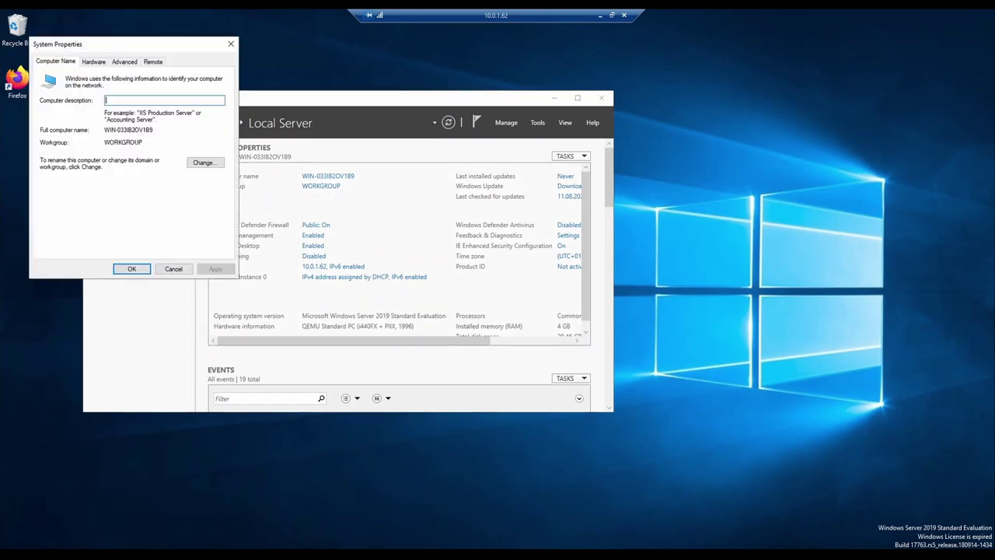
pyautogui.click(203, 162)
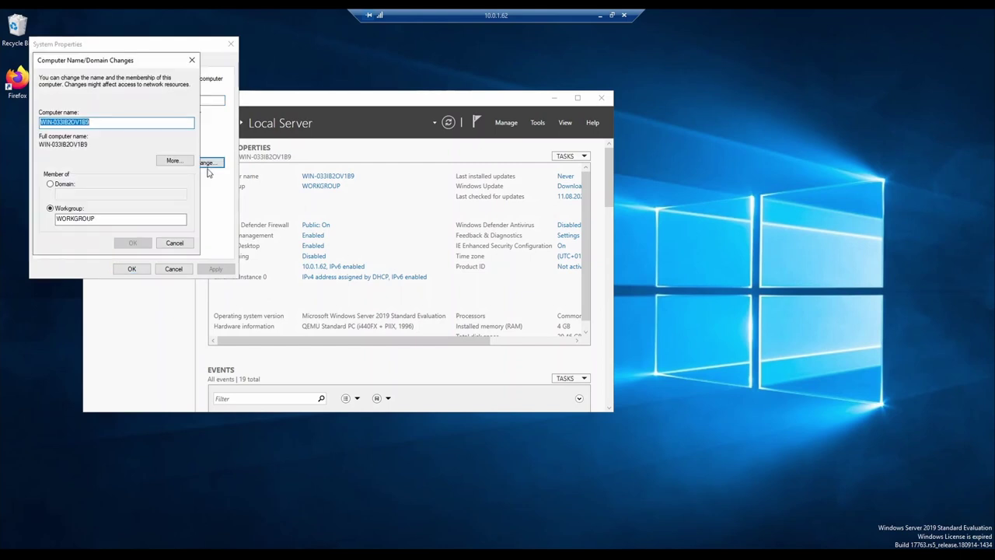
pyautogui.click(95, 123)
pyautogui.hotkey('ctrl', 'a')
pyautogui.write('lab')
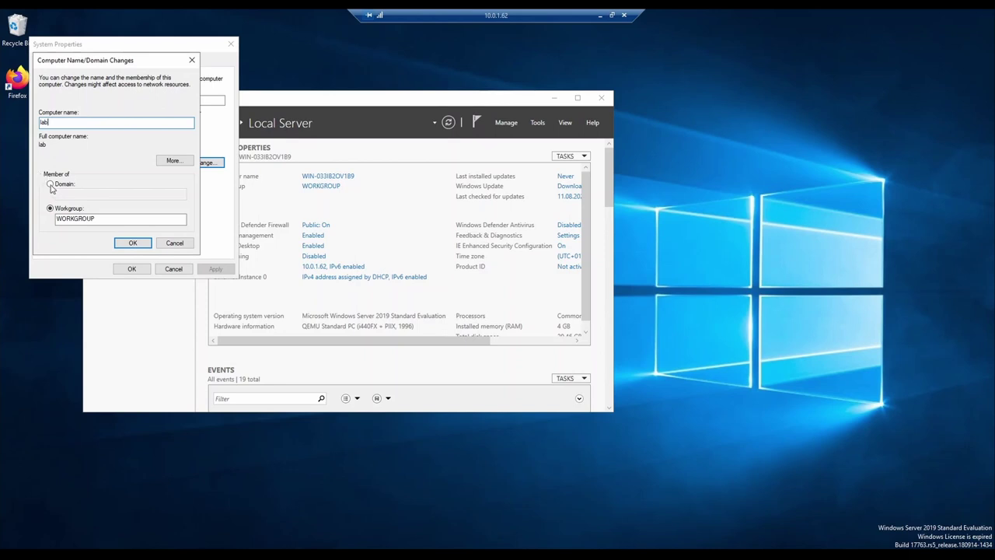
# Choose domain membership instead of a workgroup and enter grupadm.local as the domain
pyautogui.click(51, 185)
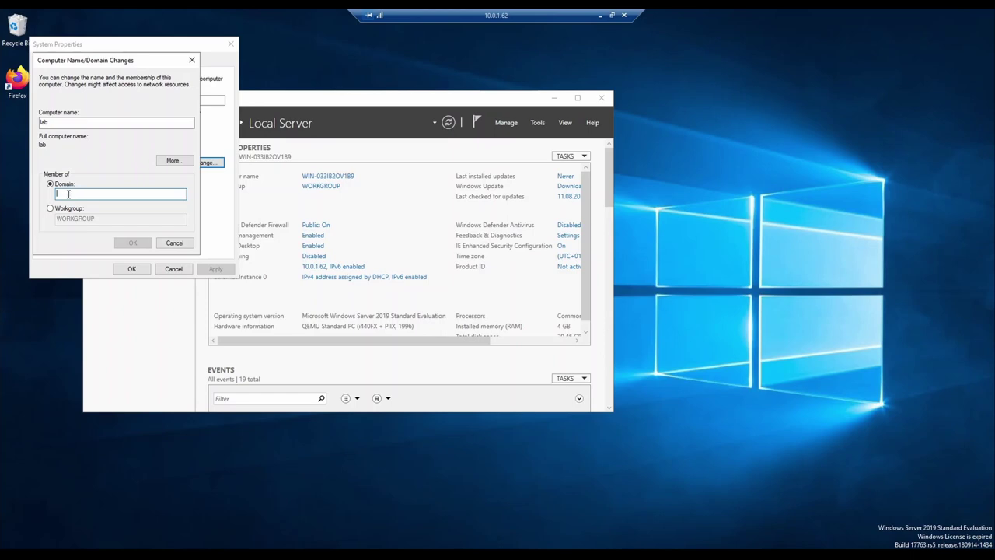
pyautogui.write('a')
pyautogui.write('rupadm.')
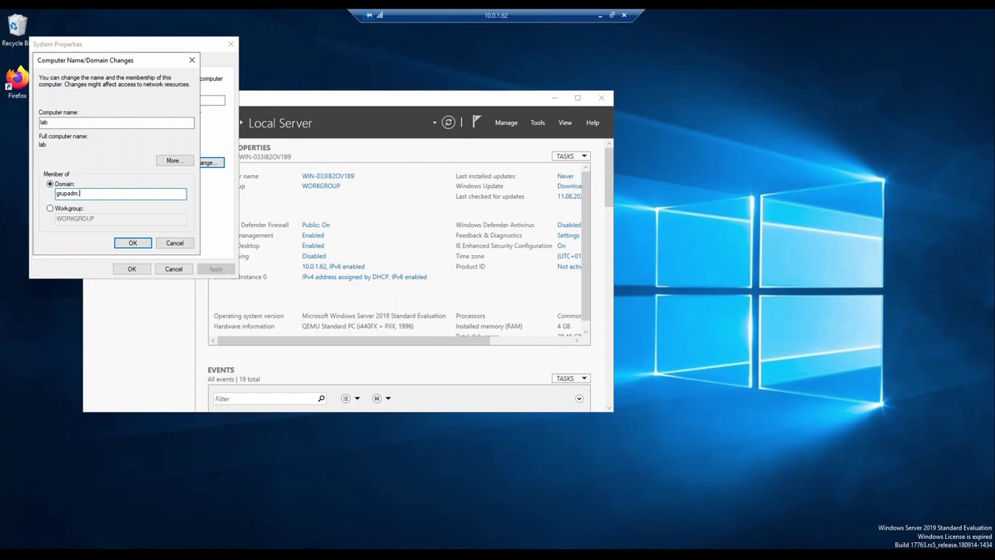
pyautogui.write('local')
pyautogui.doubleClick(44, 122)
# Switch to the command prompt on the 10.0.1.62 server and run ipconfig /all
pyautogui.hotkey('alt', 'Tab')
pyautogui.click(370, 192)
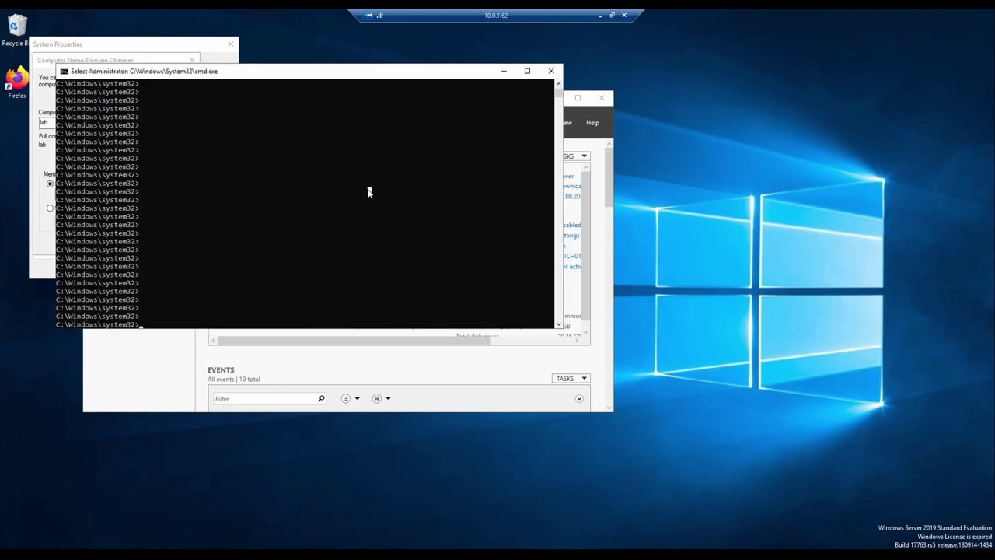
pyautogui.write('ipco')
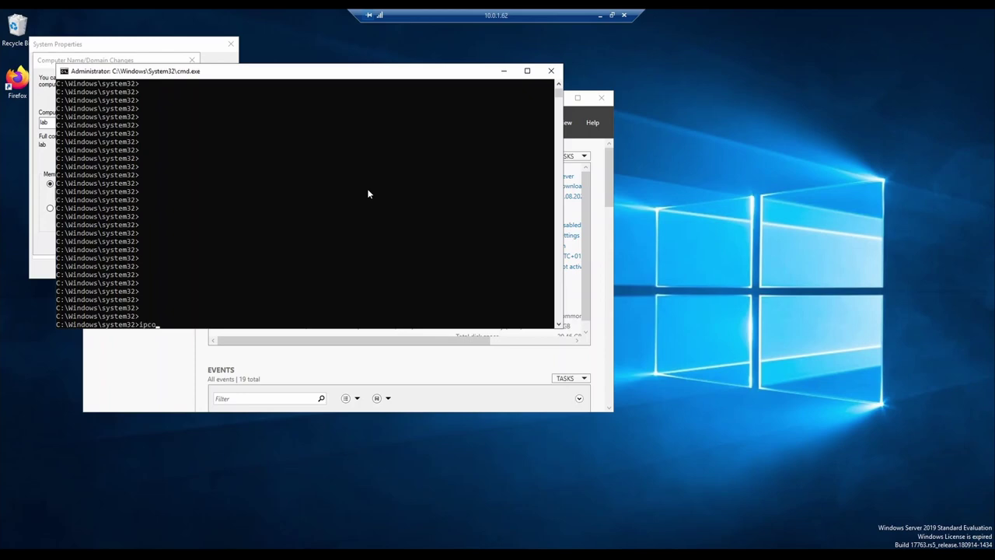
pyautogui.write('nfig /all')
pyautogui.press('Return')
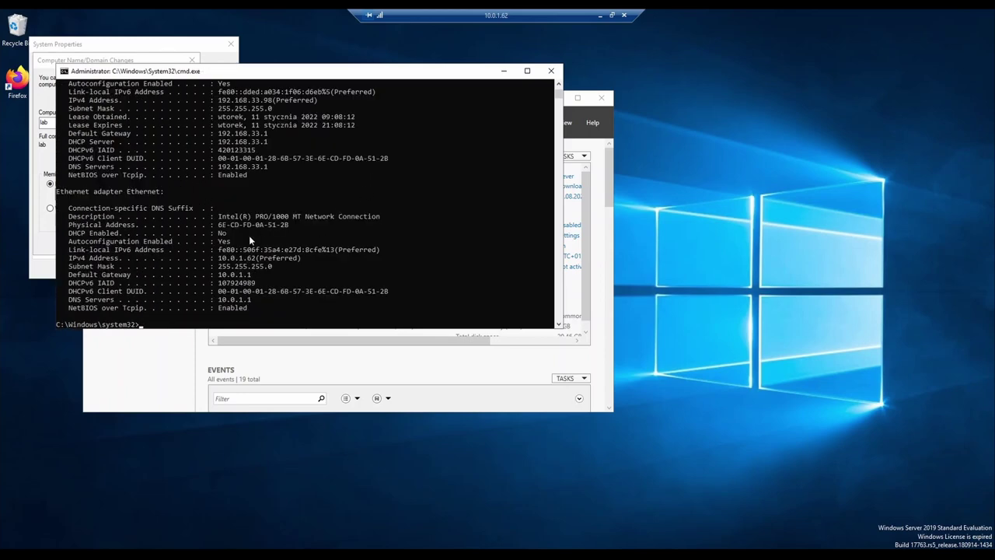
# Examine the DNS server entries of both Ethernet adapters in the ipconfig output
pyautogui.scroll(2, 255, 251)
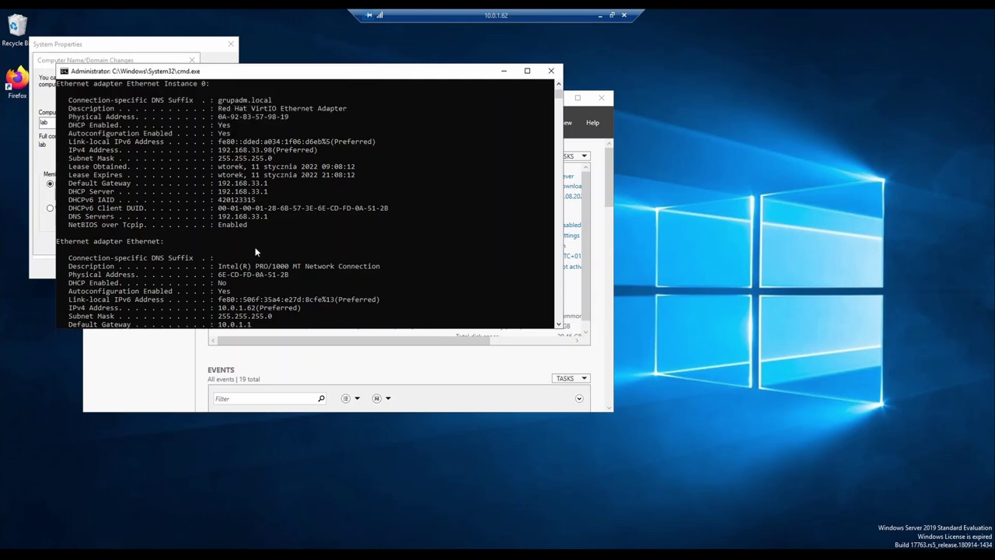
pyautogui.scroll(1, 254, 252)
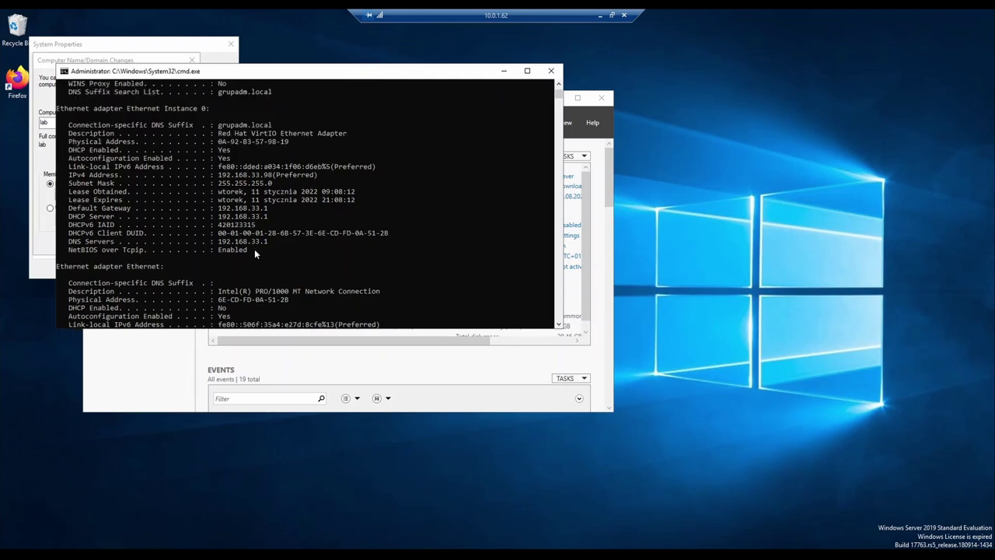
pyautogui.scroll(-3, 422, 238)
pyautogui.click(422, 238)
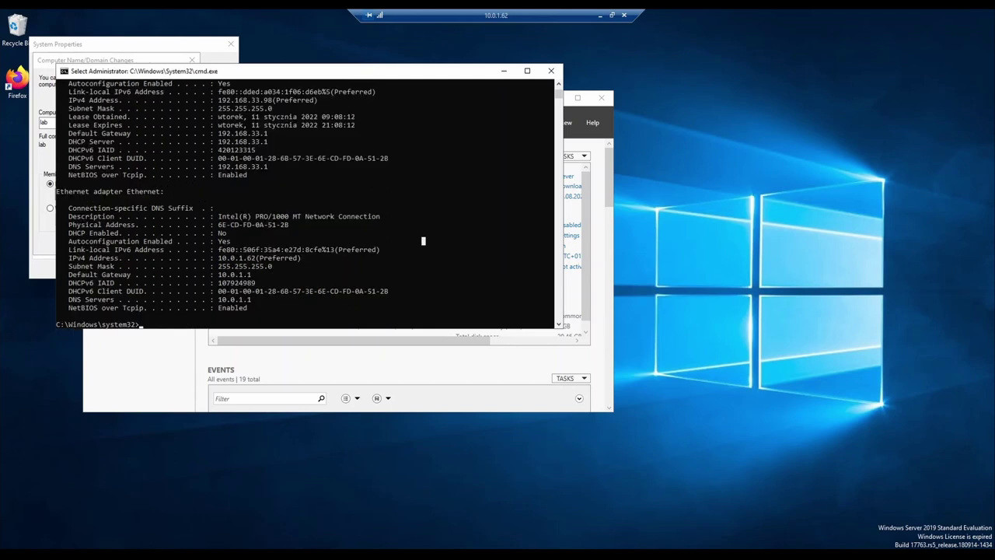
pyautogui.click(307, 191)
pyautogui.moveTo(215, 167); pyautogui.dragTo(269, 167)
pyautogui.click(269, 175)
pyautogui.moveTo(218, 300); pyautogui.dragTo(252, 301)
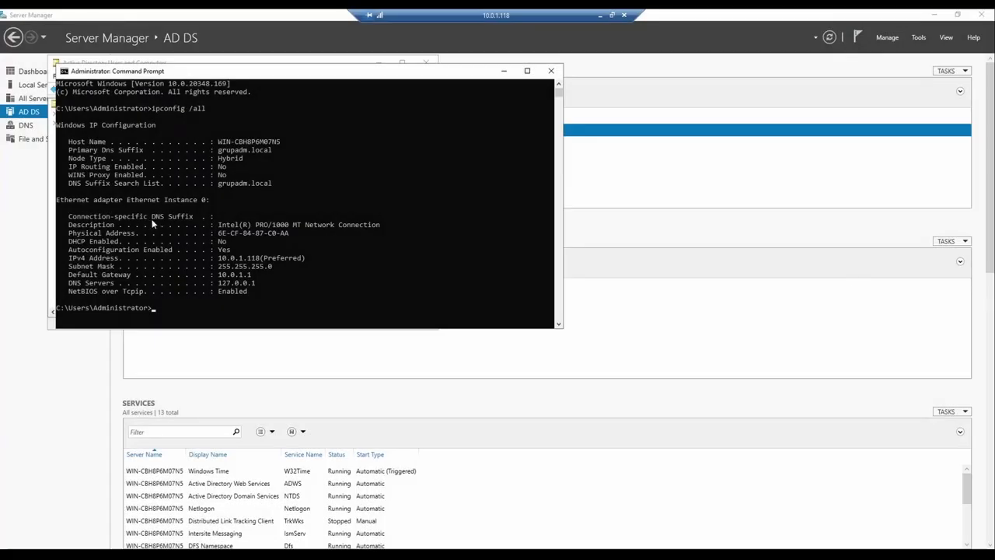
# Check the DNS server and IPv4 address entries in the ipconfig output on the 10.0.1.118 domain controller
pyautogui.click(216, 284)
pyautogui.moveTo(217, 283); pyautogui.dragTo(254, 284)
pyautogui.click(252, 283)
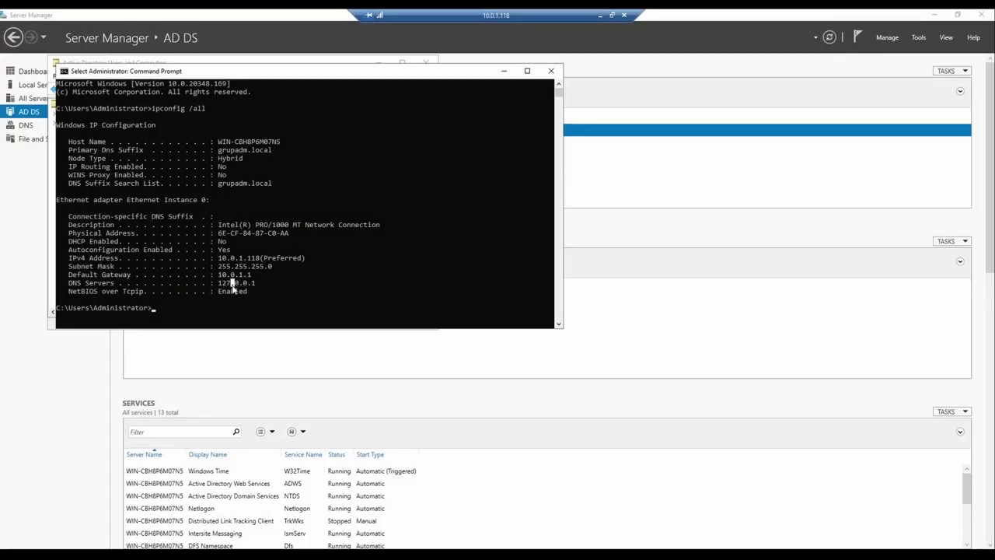
pyautogui.moveTo(218, 284); pyautogui.dragTo(219, 262)
pyautogui.click(315, 293)
pyautogui.click(257, 265)
pyautogui.click(219, 263)
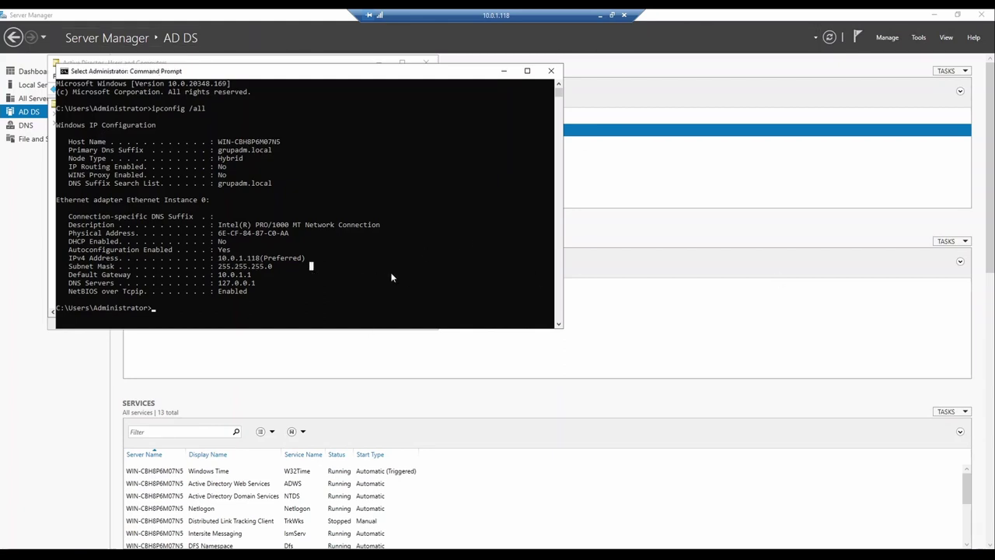
pyautogui.moveTo(391, 277); pyautogui.dragTo(167, 208)
pyautogui.click(173, 209)
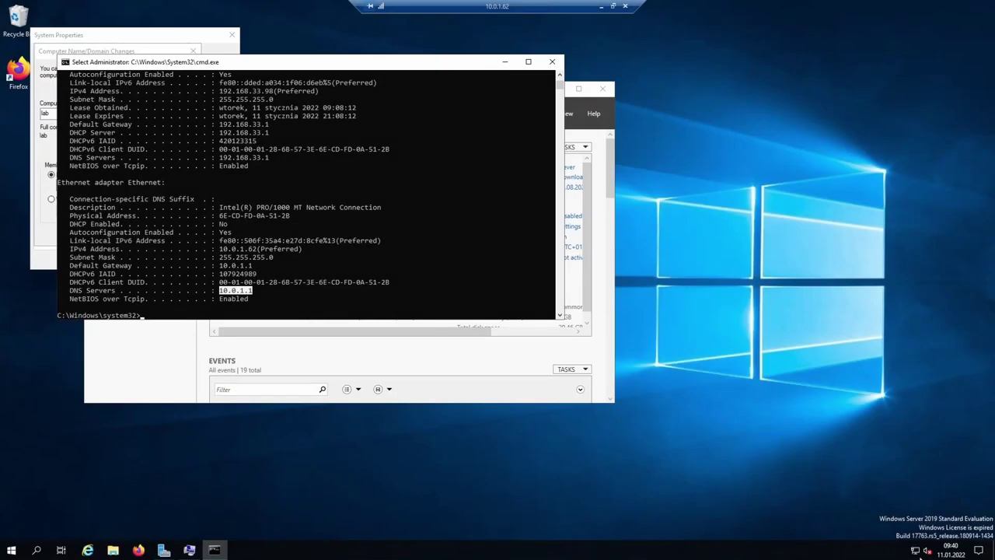
# On the 10.0.1.62 server, open the Network & Internet settings and the adapter options, then return to the command prompt
pyautogui.rightClick(915, 550)
pyautogui.click(843, 477)
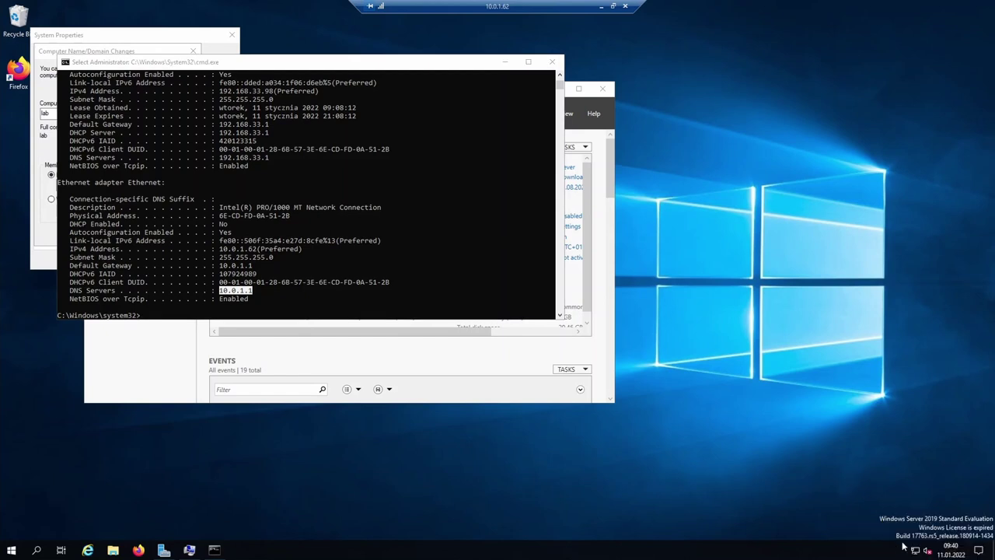
pyautogui.rightClick(919, 552)
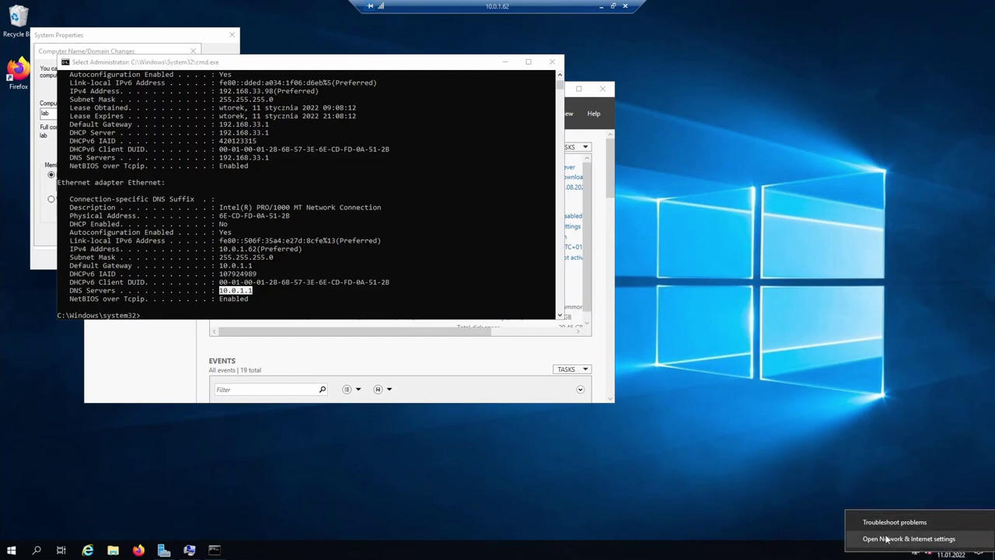
pyautogui.click(887, 538)
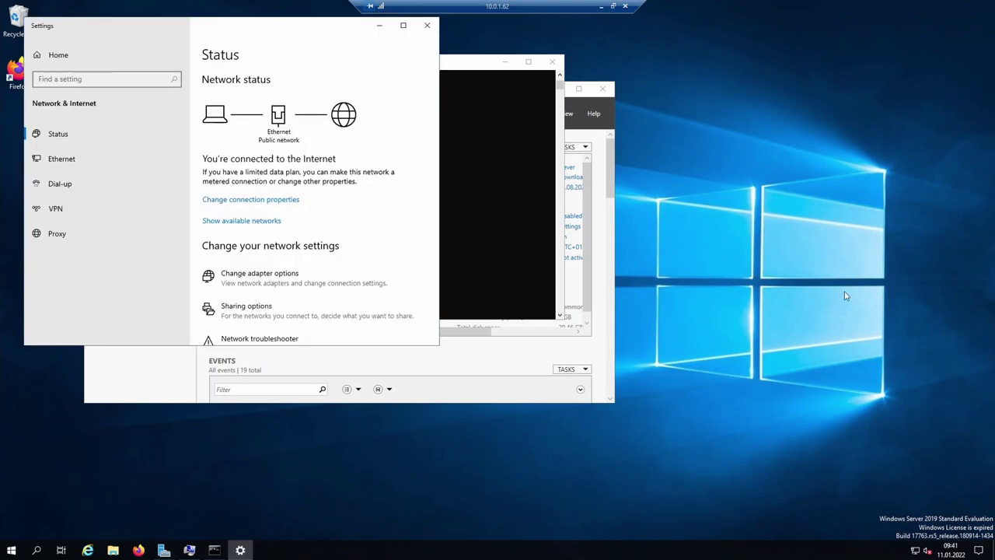
pyautogui.click(239, 277)
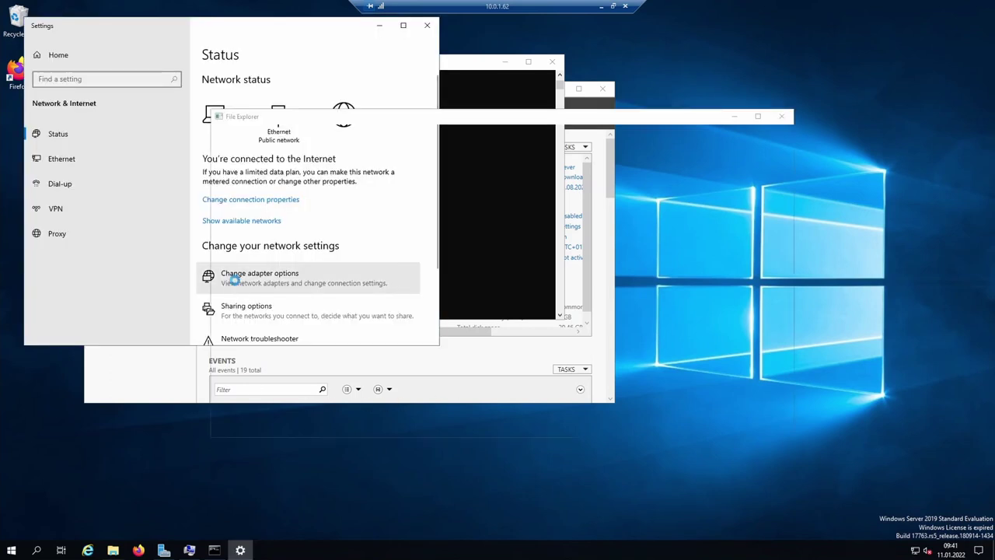
pyautogui.click(498, 89)
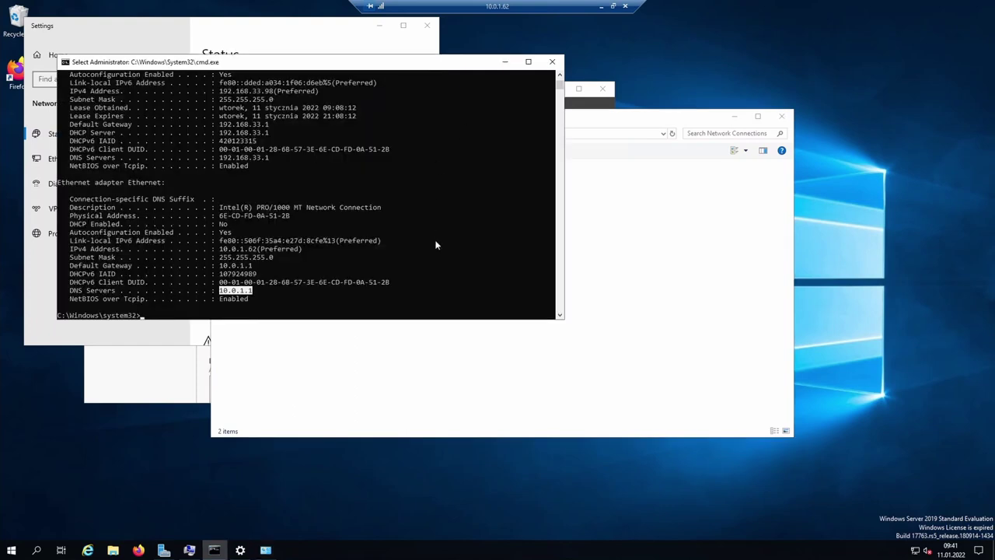
# Ping the domain controller at 10.0.1.118 from the command prompt and stop the ping early
pyautogui.write('ping 10.0.1.118')
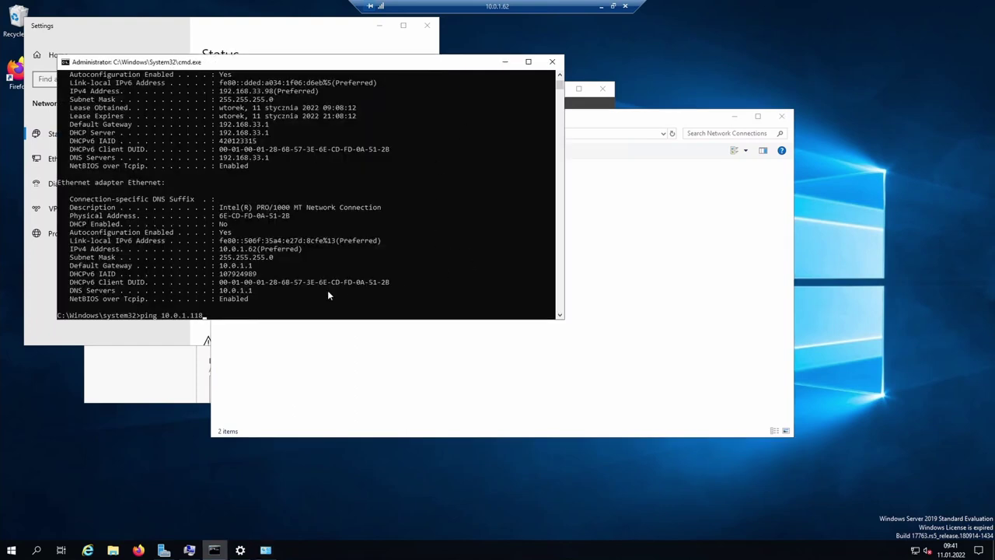
pyautogui.press('Return')
pyautogui.hotkey('ctrl', 'c')
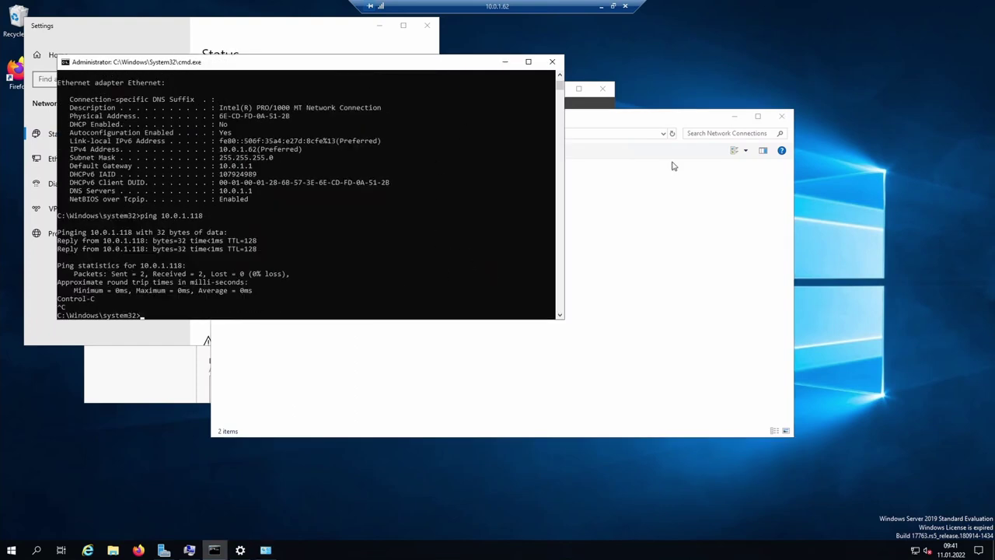
# Open the properties of the Ethernet adapter (Intel PRO/1000 MT) and disable Internet Protocol Version 6 (TCP/IPv6)
pyautogui.click(700, 120)
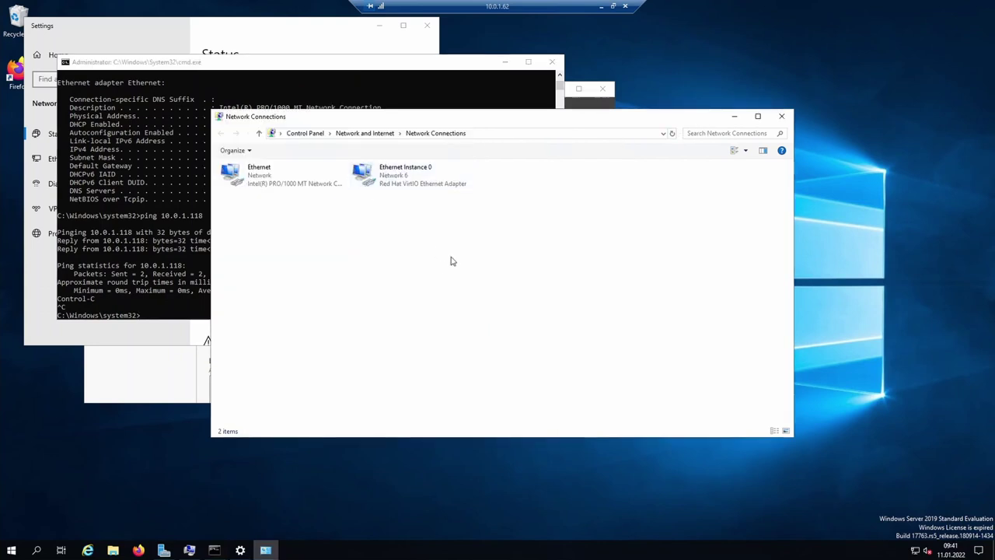
pyautogui.rightClick(249, 171)
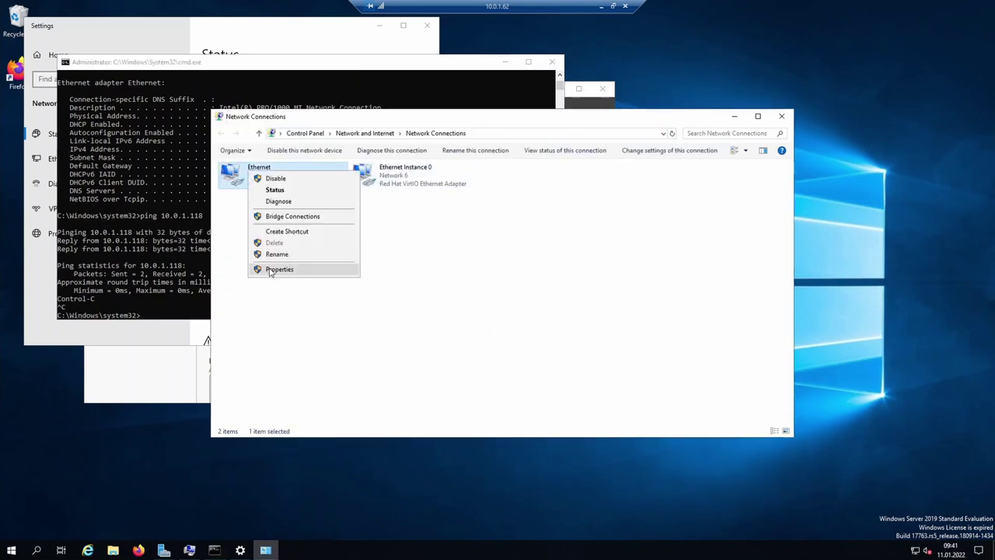
pyautogui.click(272, 269)
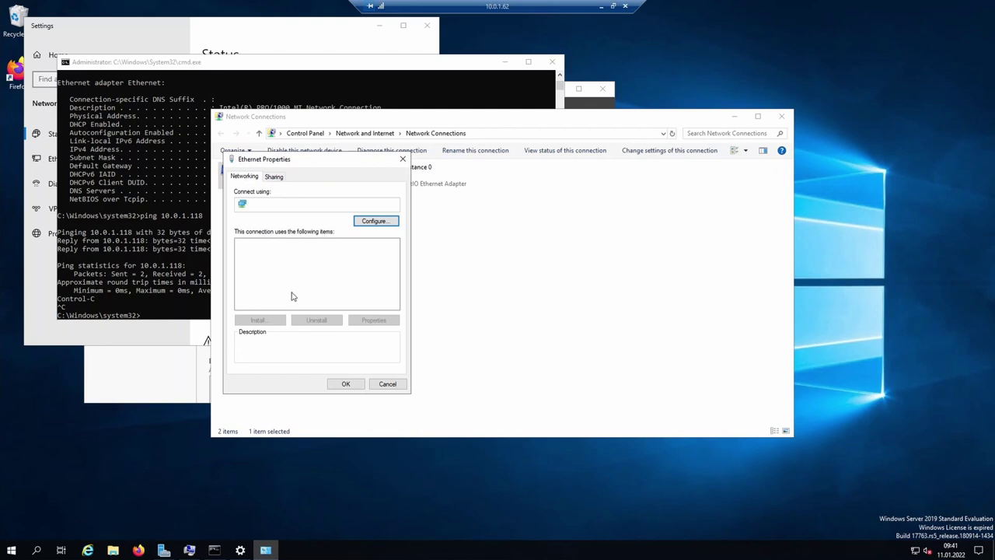
pyautogui.click(241, 296)
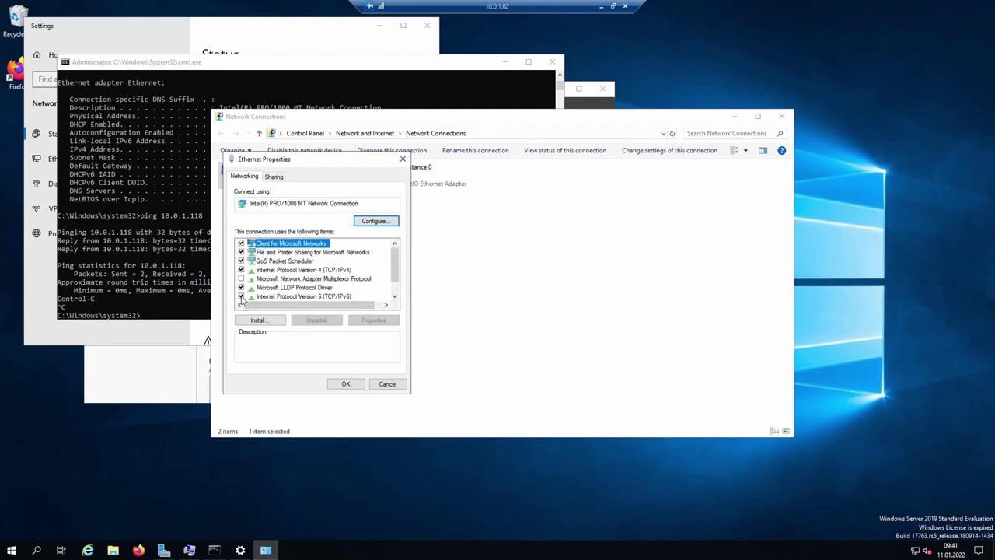
# Set the alternate DNS server in the Ethernet adapter's IPv4 properties to 10.0.1.118 and apply the adapter settings
pyautogui.click(334, 270)
pyautogui.doubleClick(335, 272)
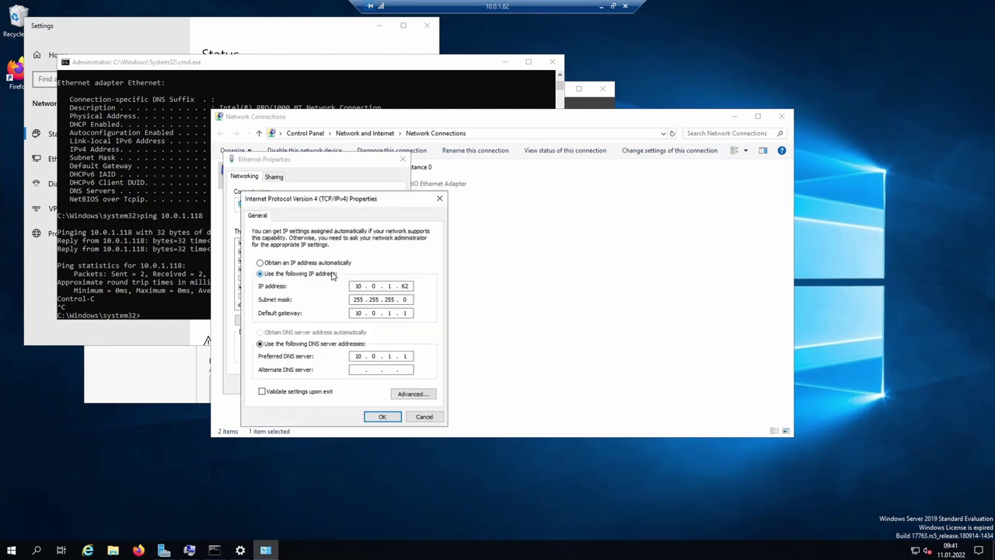
pyautogui.click(363, 367)
pyautogui.write('10 . 0 . 1 . 118')
pyautogui.click(373, 418)
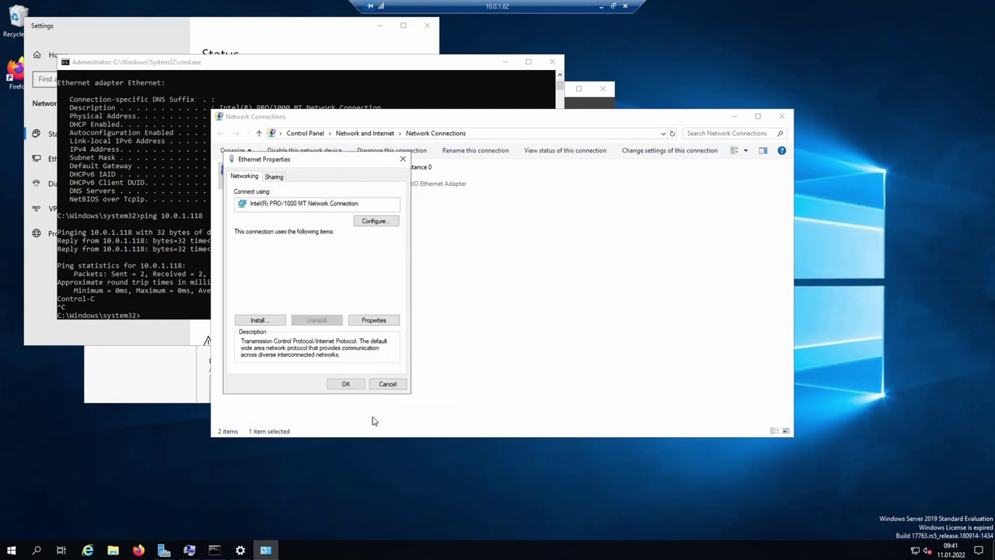
pyautogui.click(345, 384)
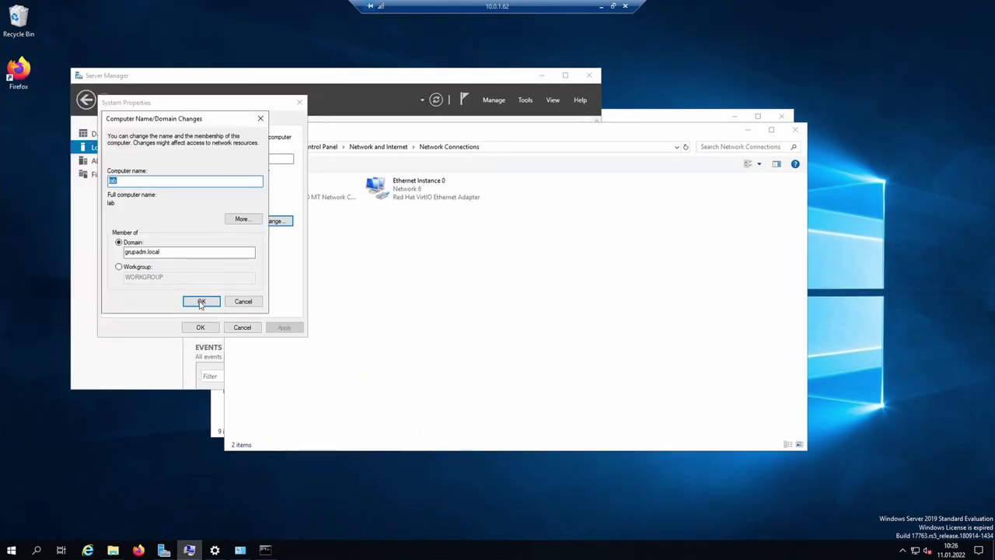
# Return to the Network Connections window listing the server's Ethernet adapters
pyautogui.click(530, 279)
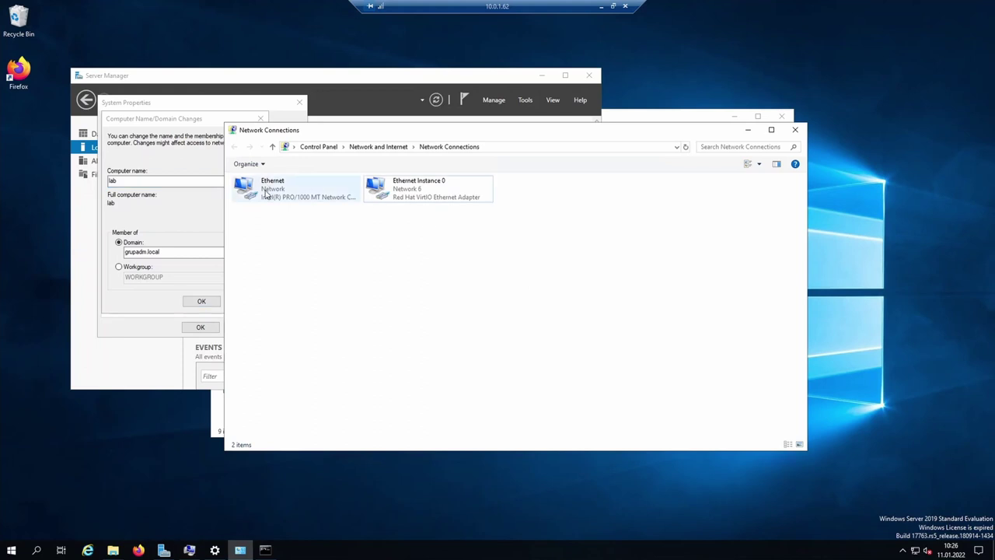